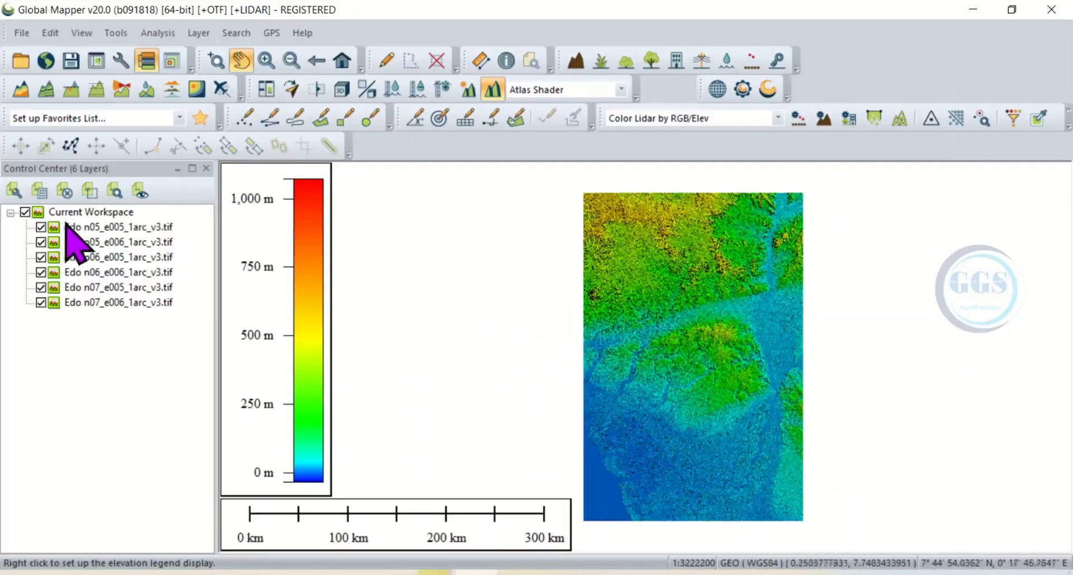
# Step: Hide the six Edo DEM tile layers one by one to see which area each covers
pyautogui.click(44, 228)
pyautogui.click(40, 242)
pyautogui.click(40, 257)
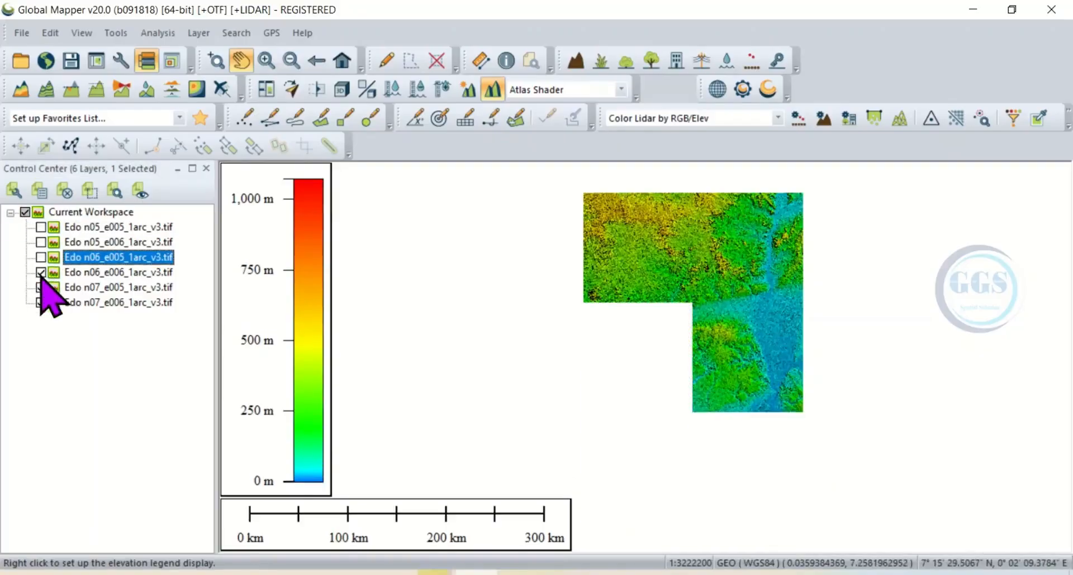
pyautogui.click(41, 272)
pyautogui.click(40, 288)
pyautogui.click(41, 304)
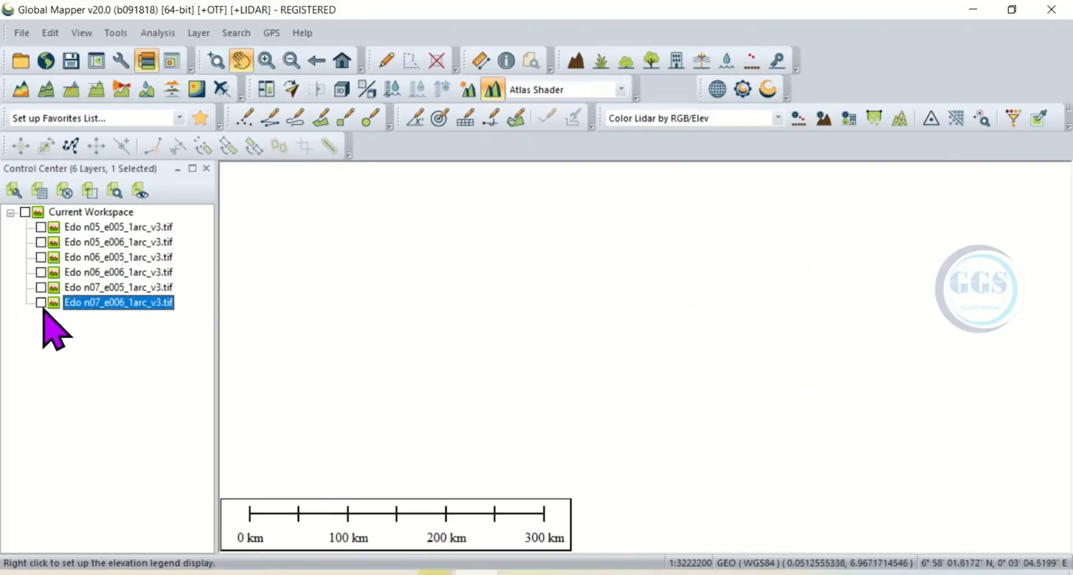
# Step: Show the six Edo DEM tile layers again one by one, from n07_e006 up to n05_e005
pyautogui.click(41, 302)
pyautogui.click(40, 287)
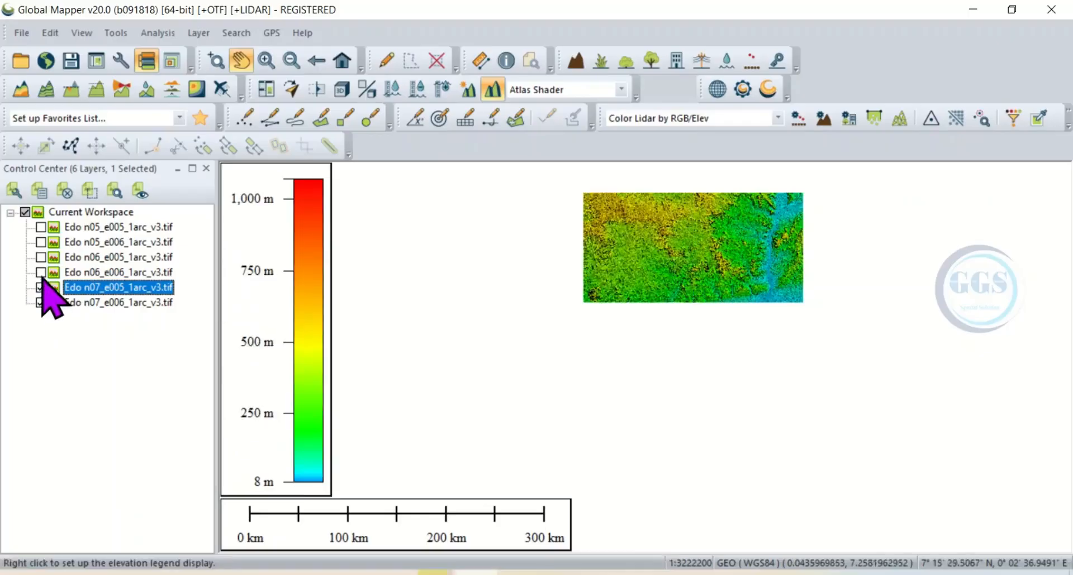
pyautogui.click(41, 272)
pyautogui.click(41, 257)
pyautogui.click(41, 242)
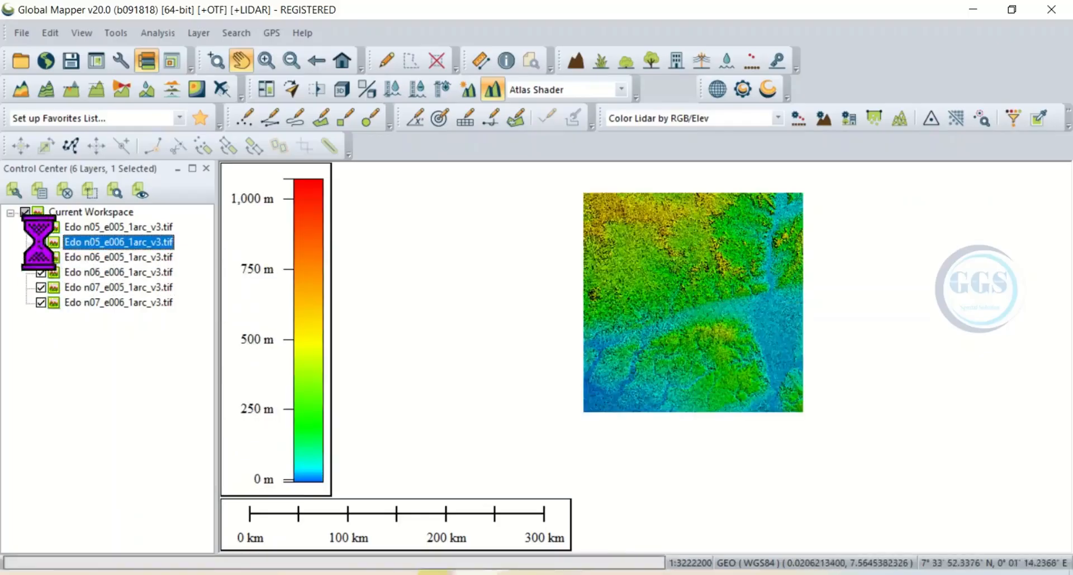
pyautogui.click(41, 227)
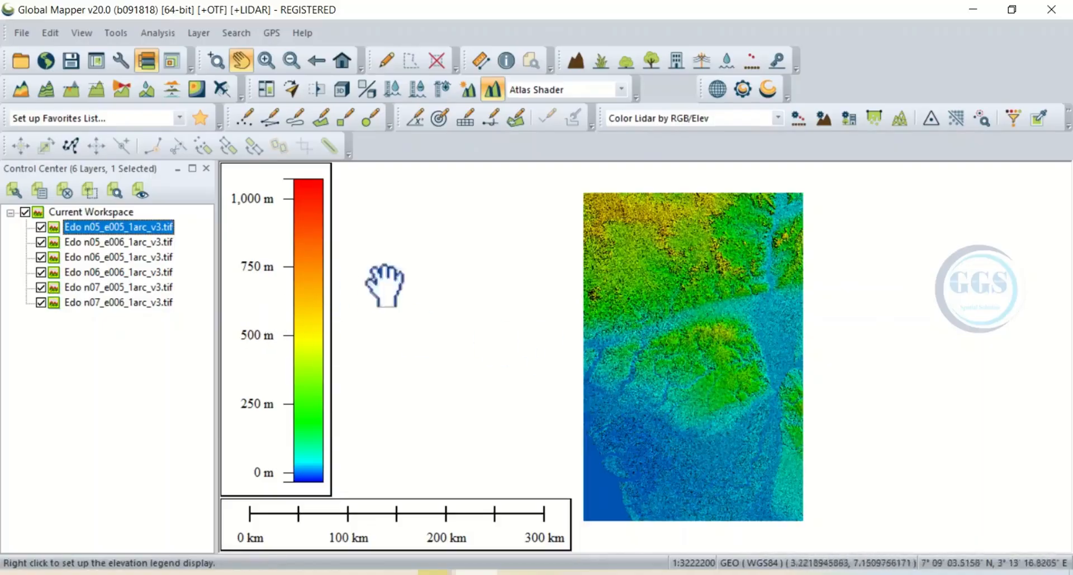
# Step: Start a layer export to a new file that includes all six Edo DEM tiles
pyautogui.rightClick(100, 240)
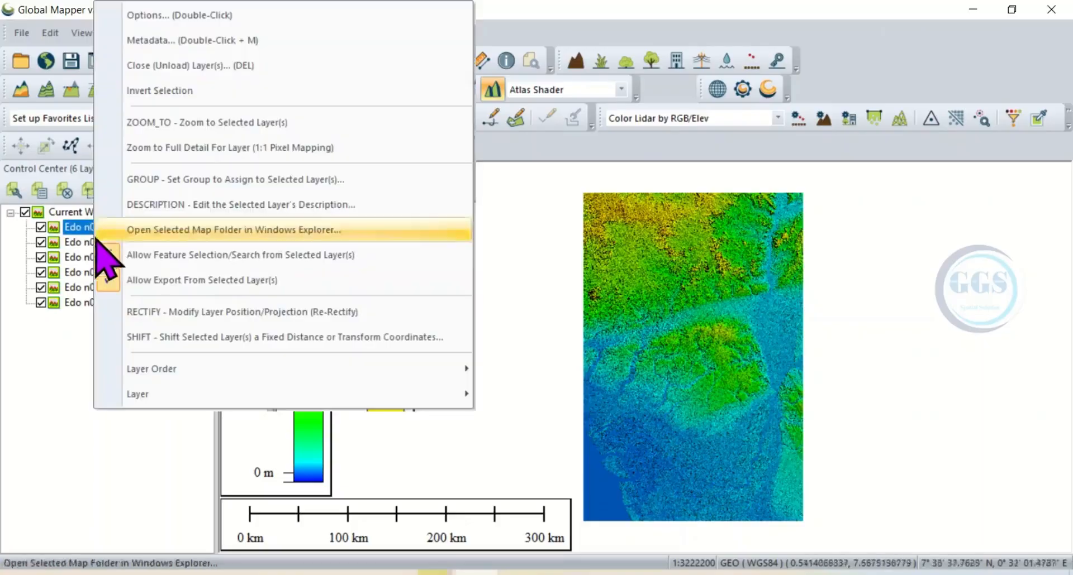
pyautogui.moveTo(167, 397)
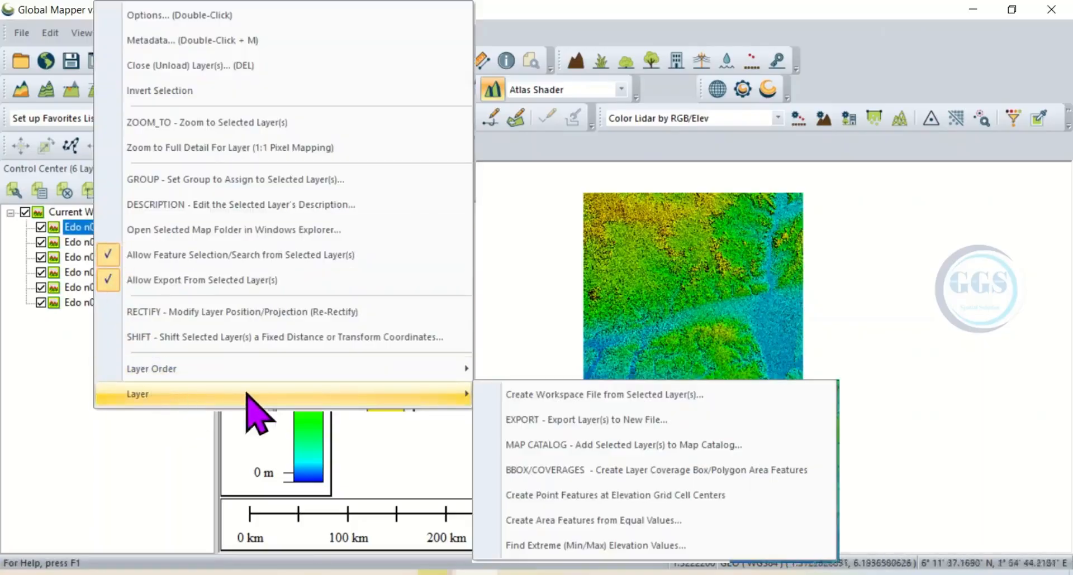
pyautogui.click(575, 423)
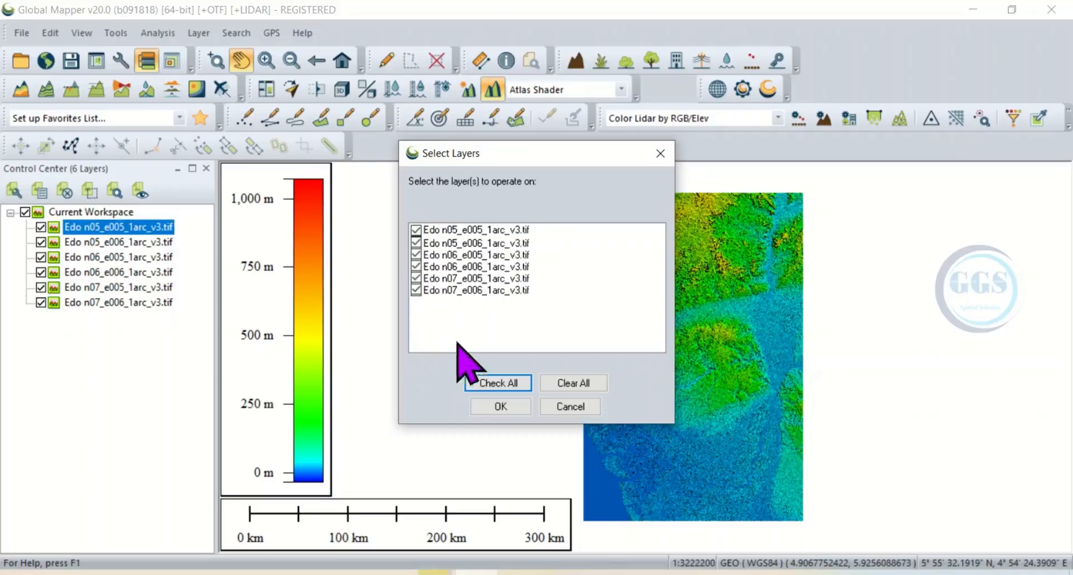
pyautogui.click(500, 406)
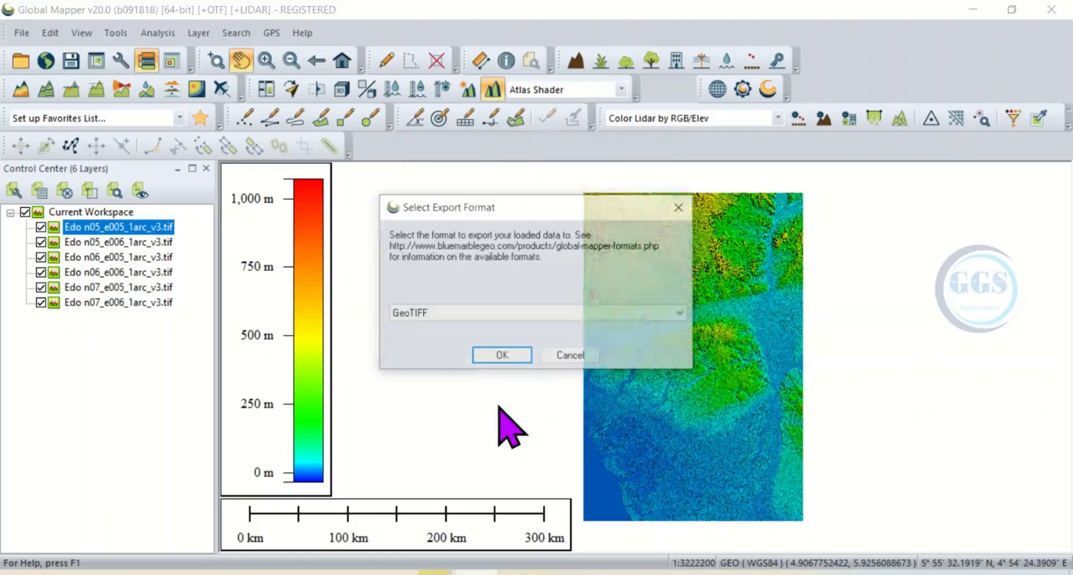
# Step: Choose GeoTIFF as the export format and dismiss the projection tip
pyautogui.click(684, 315)
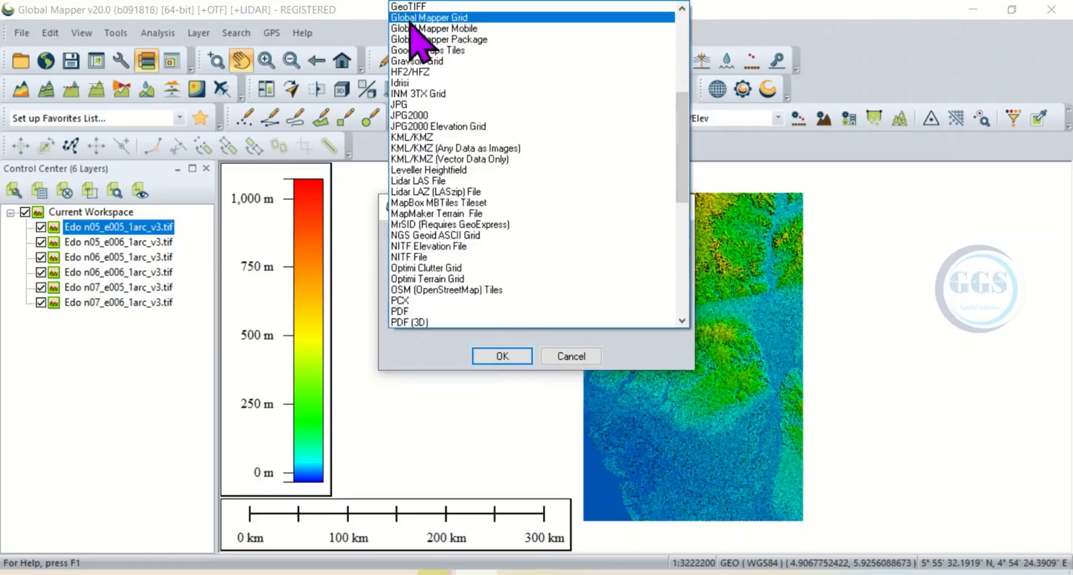
pyautogui.click(416, 7)
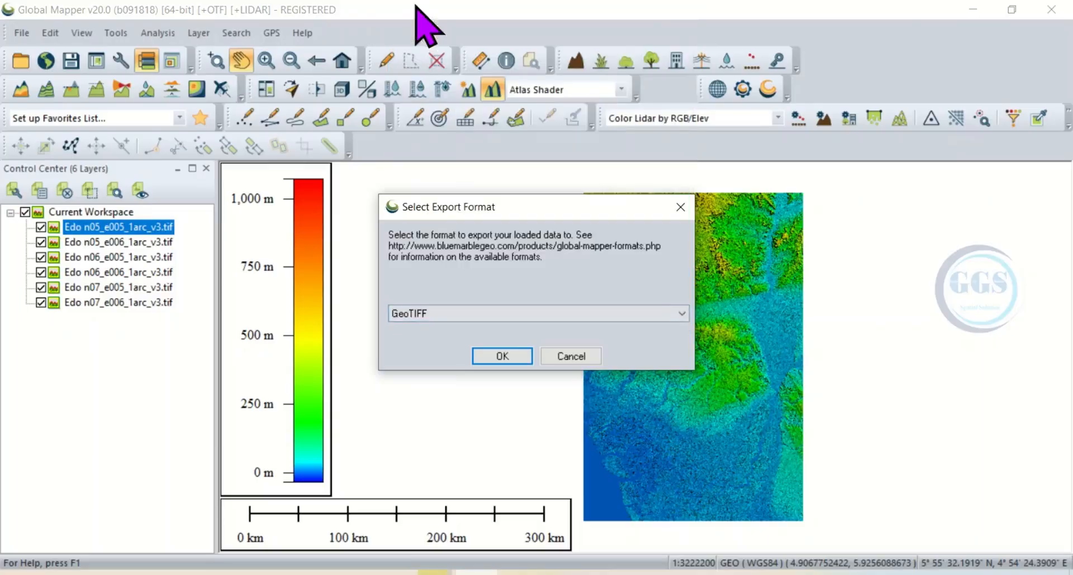
pyautogui.click(509, 361)
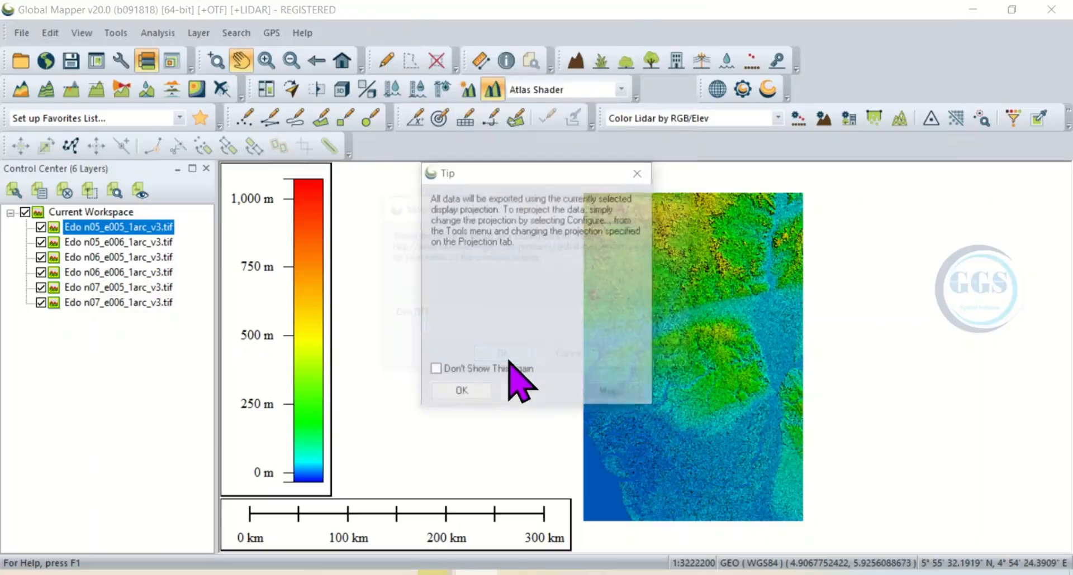
pyautogui.click(461, 394)
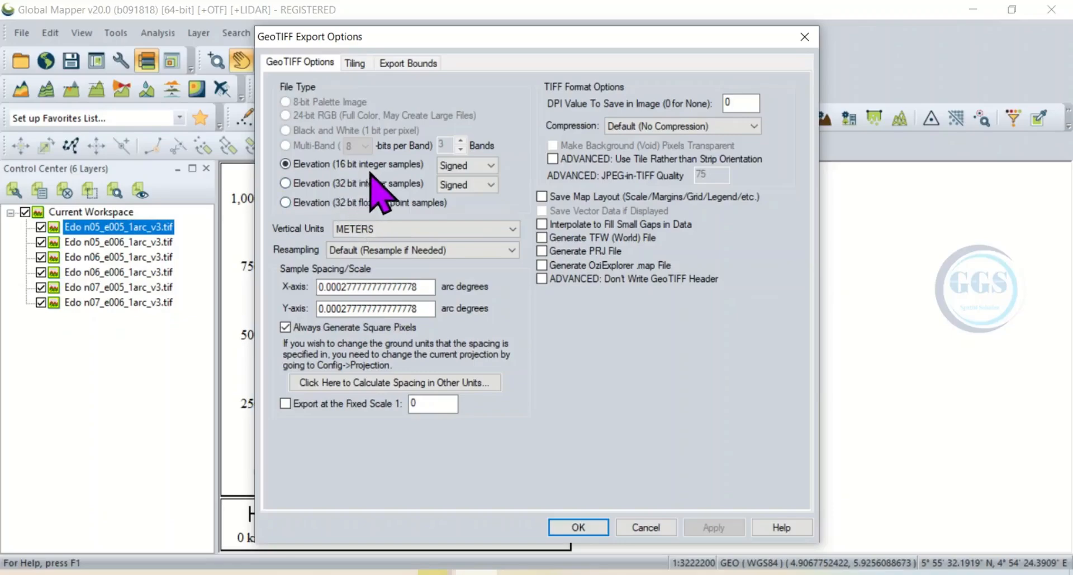
# Step: Review the tiling and export bounds, then accept the GeoTIFF options with no tiling and all loaded data
pyautogui.click(356, 63)
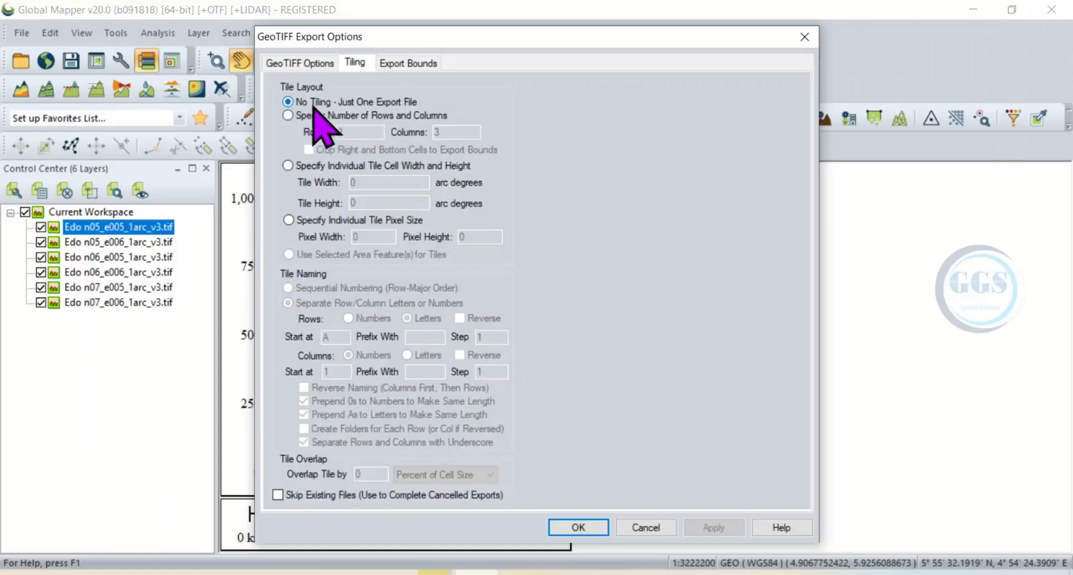
pyautogui.click(414, 66)
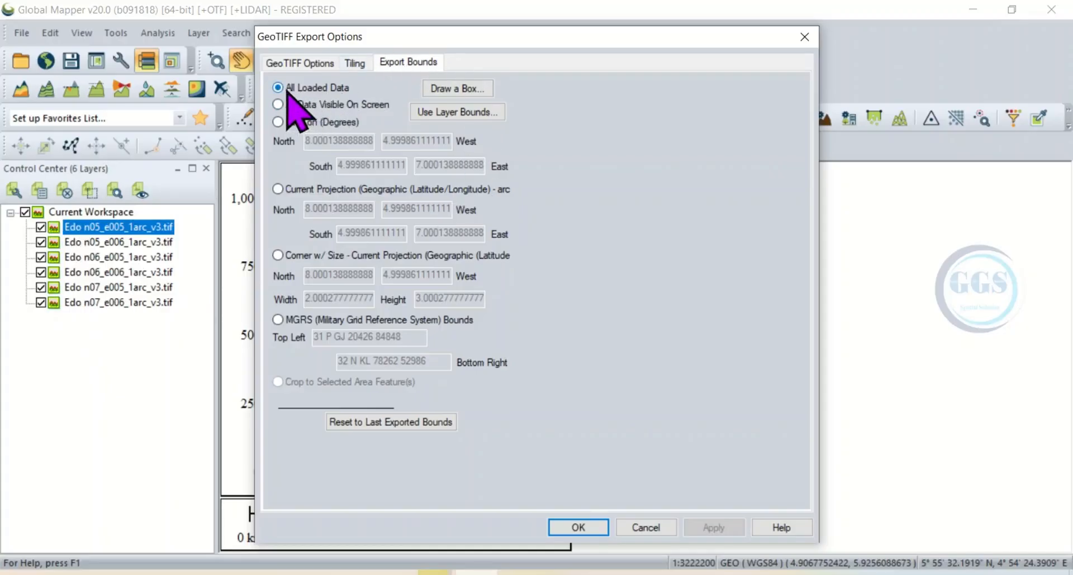
pyautogui.click(578, 528)
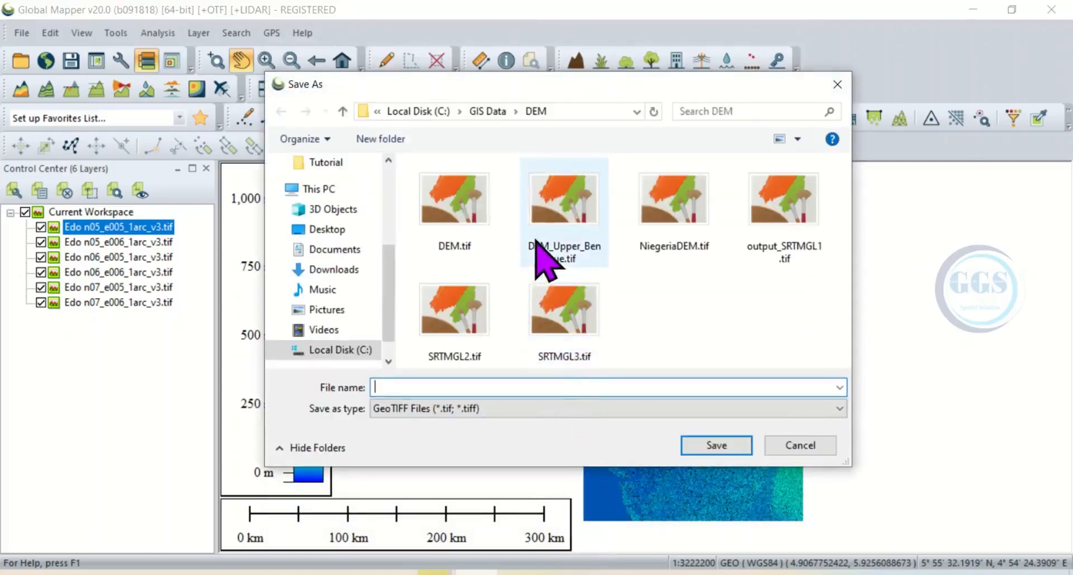
# Step: Save the exported GeoTIFF as Mosaic in the DEM folder inside Desktop > Tutorial
pyautogui.click(334, 229)
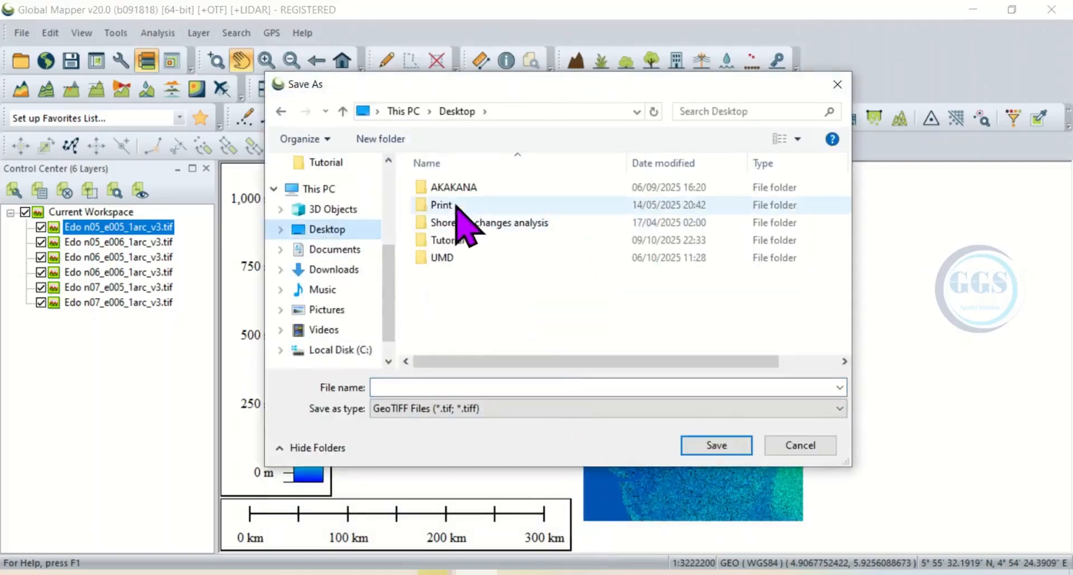
pyautogui.click(462, 241)
pyautogui.doubleClick(461, 240)
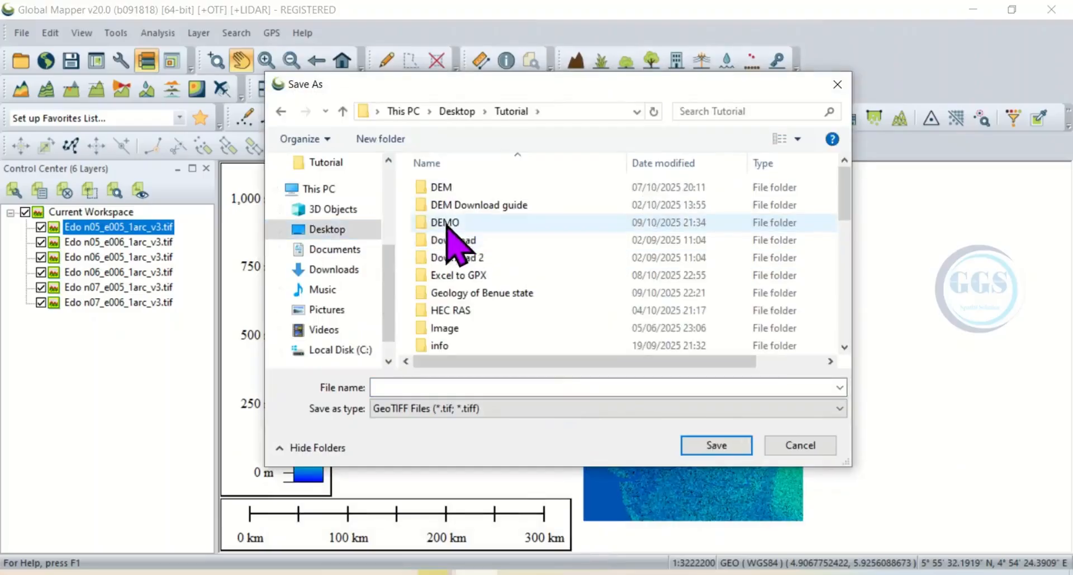
pyautogui.doubleClick(453, 189)
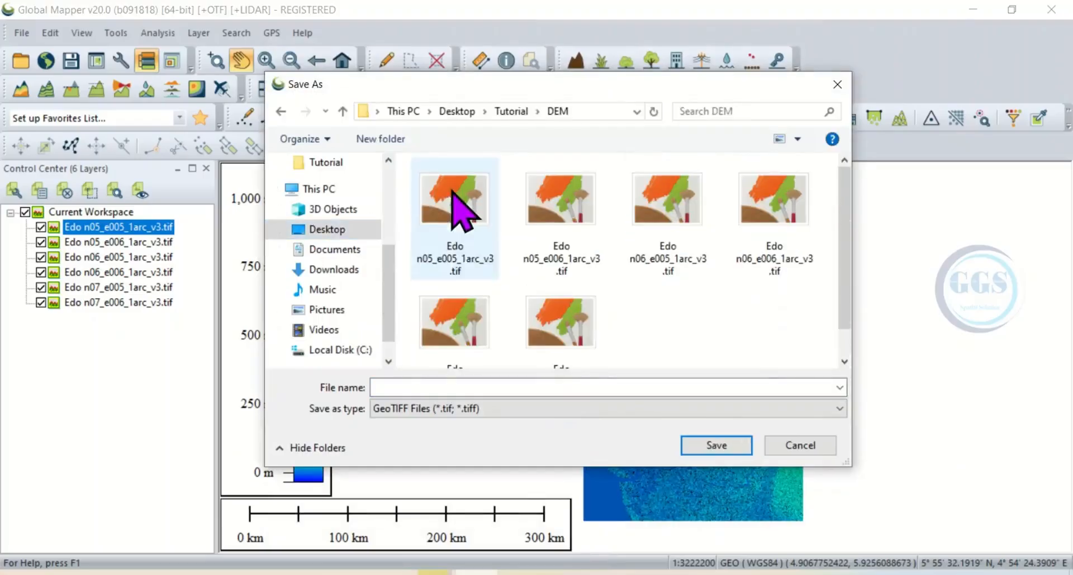
pyautogui.click(479, 387)
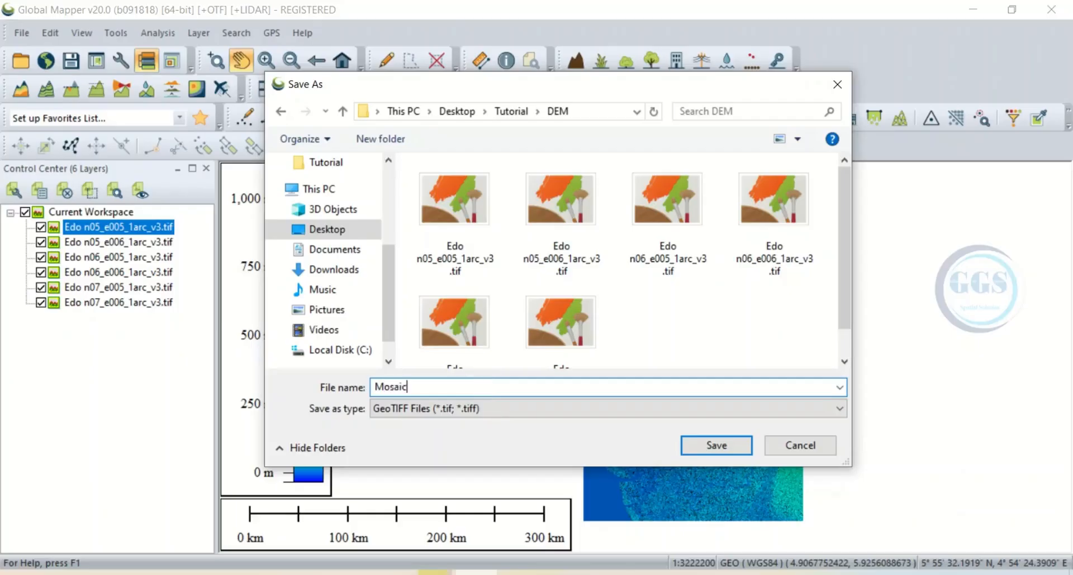
pyautogui.write('Mosaic')
pyautogui.click(705, 443)
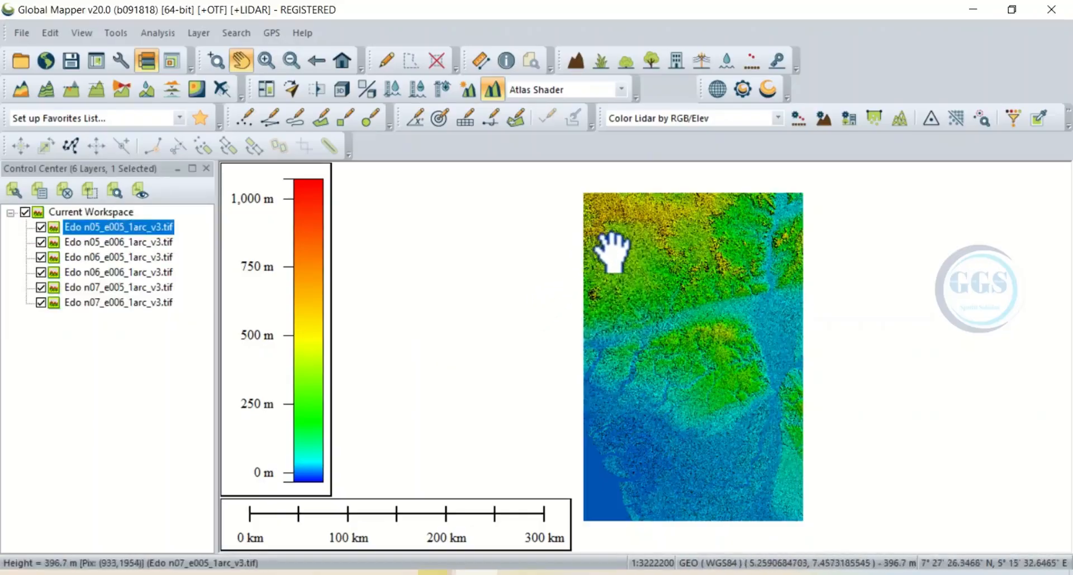
# Step: Load the Mosaic GeoTIFF from the DEM folder into the workspace
pyautogui.click(20, 32)
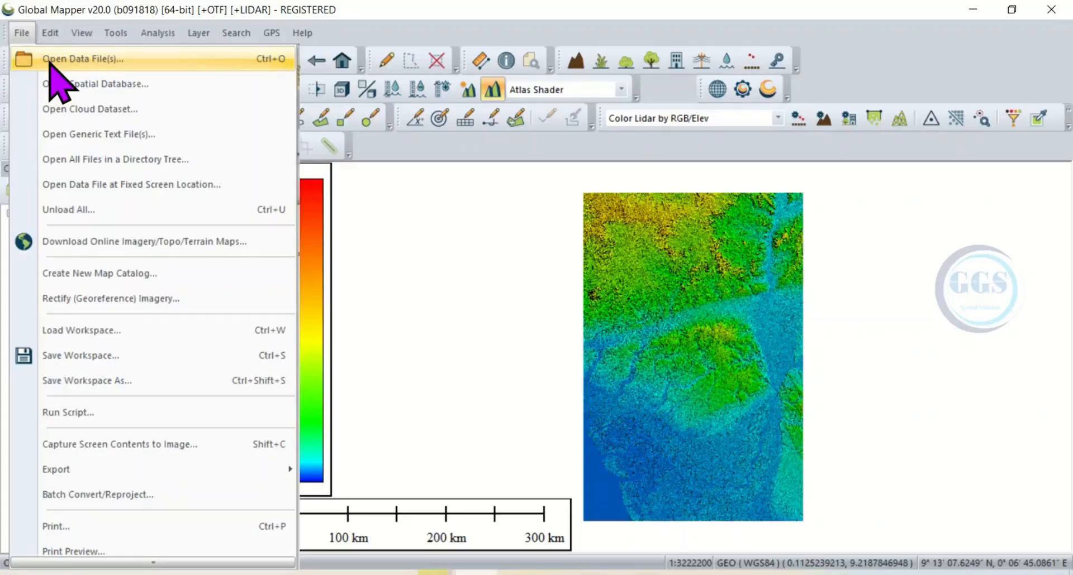
pyautogui.click(51, 62)
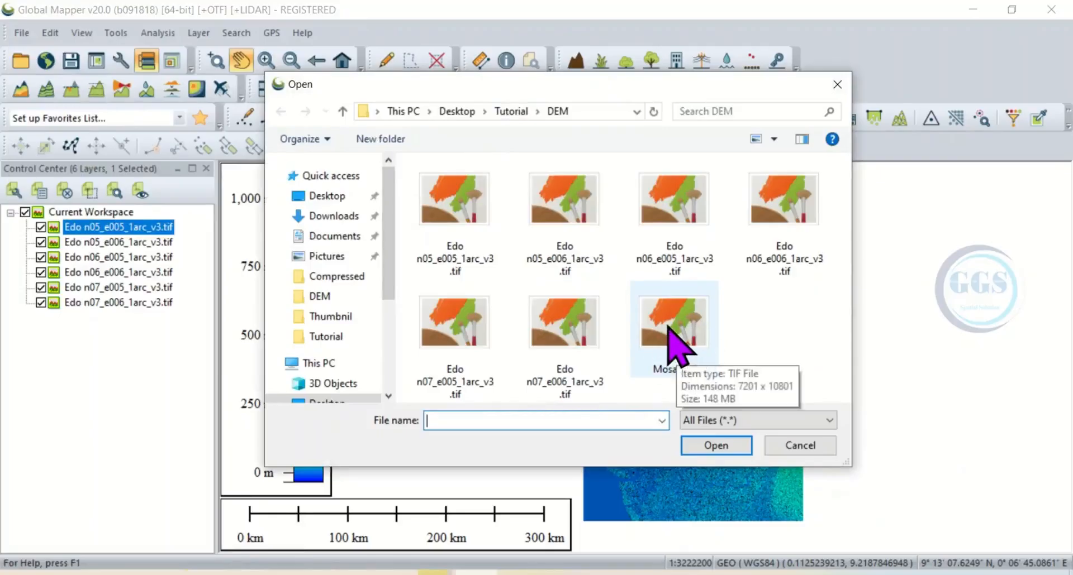
pyautogui.click(670, 330)
pyautogui.click(716, 446)
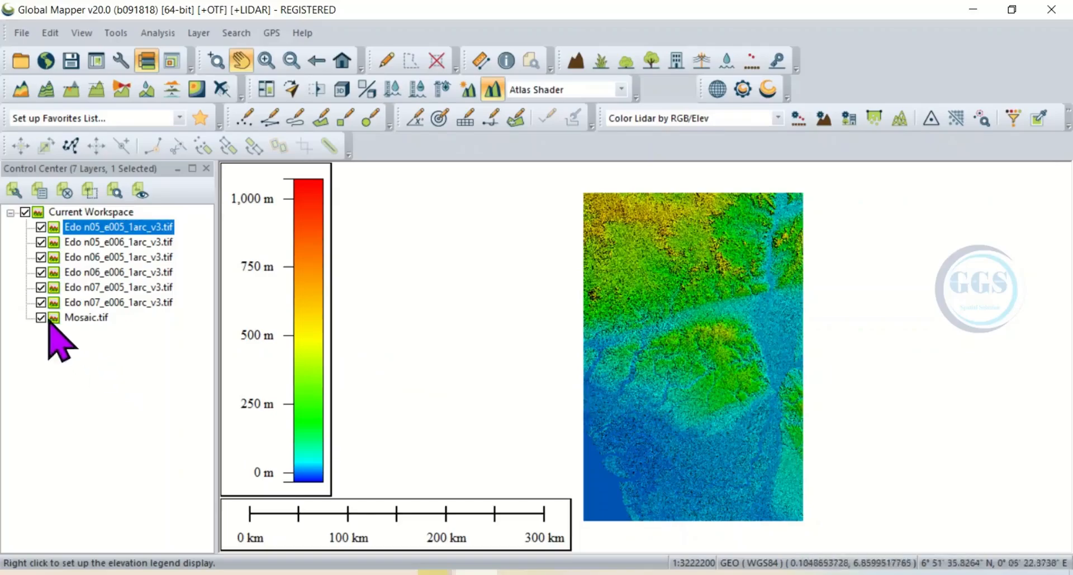
# Step: Hide the six individual Edo DEM tiles, leaving only Mosaic.tif displayed
pyautogui.click(41, 227)
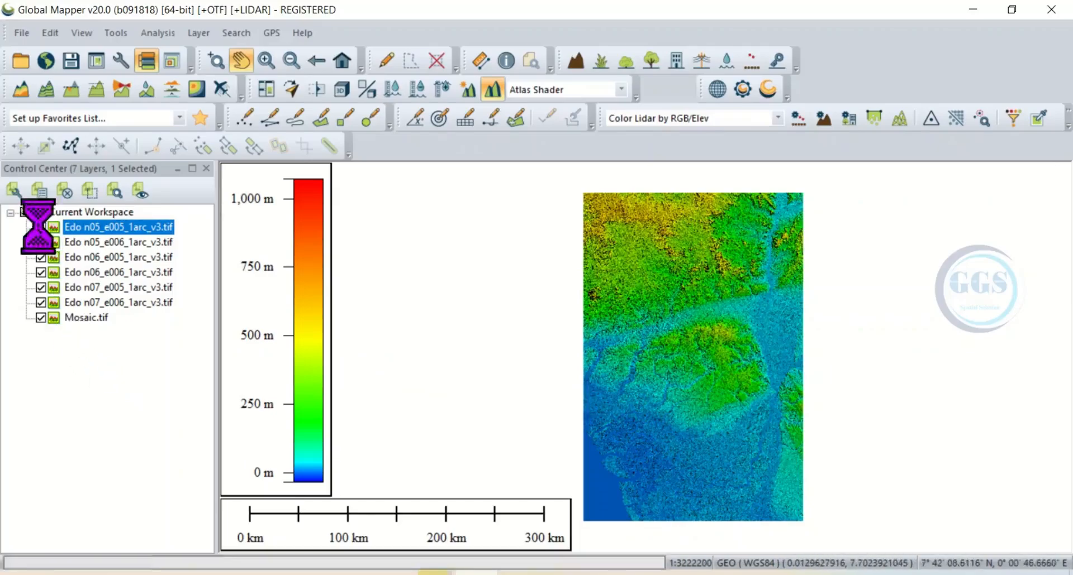
pyautogui.click(41, 242)
pyautogui.click(41, 257)
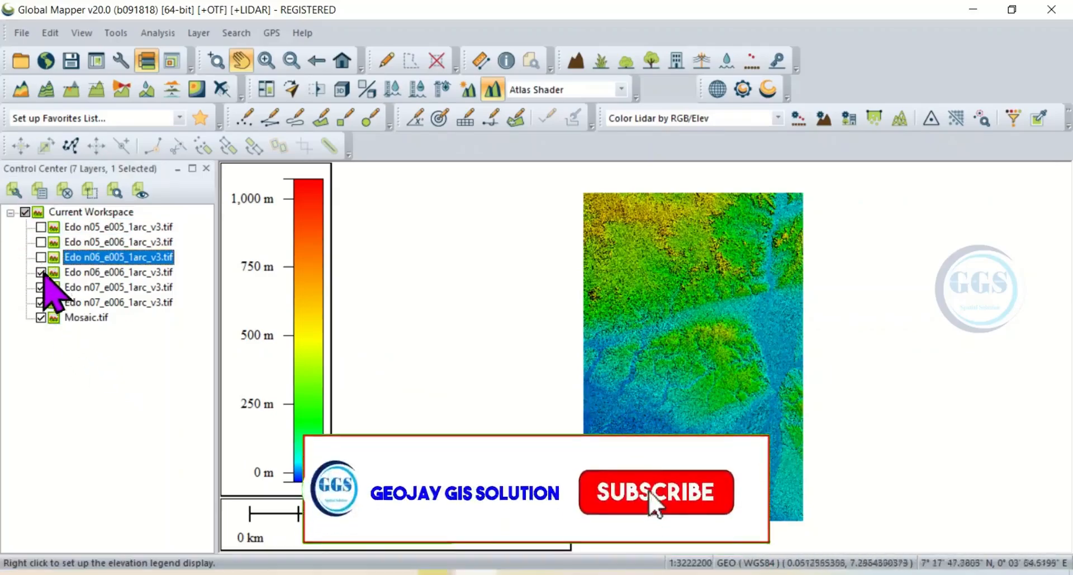
pyautogui.click(41, 272)
pyautogui.click(39, 287)
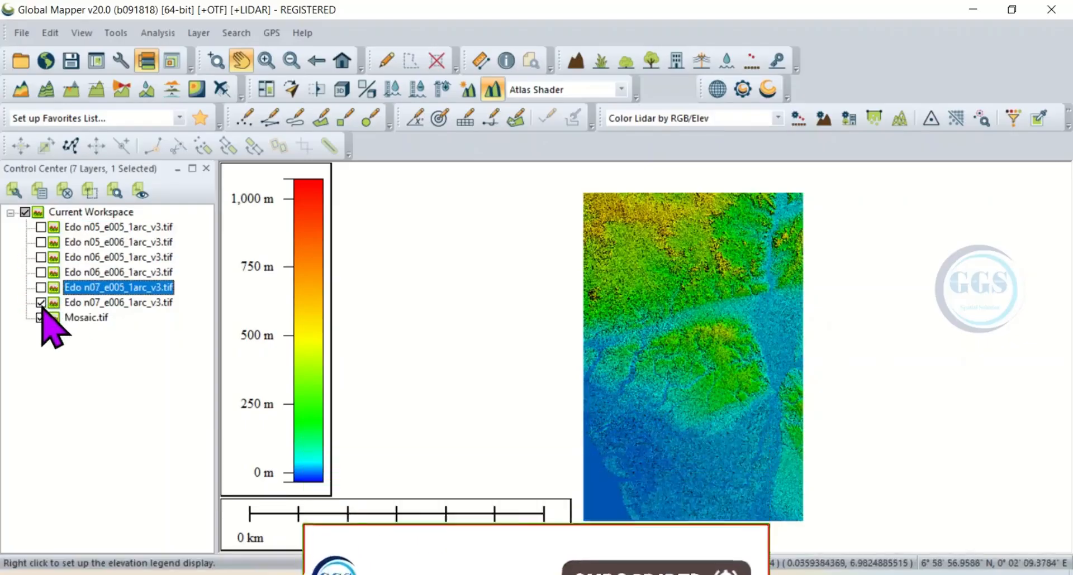
pyautogui.click(41, 302)
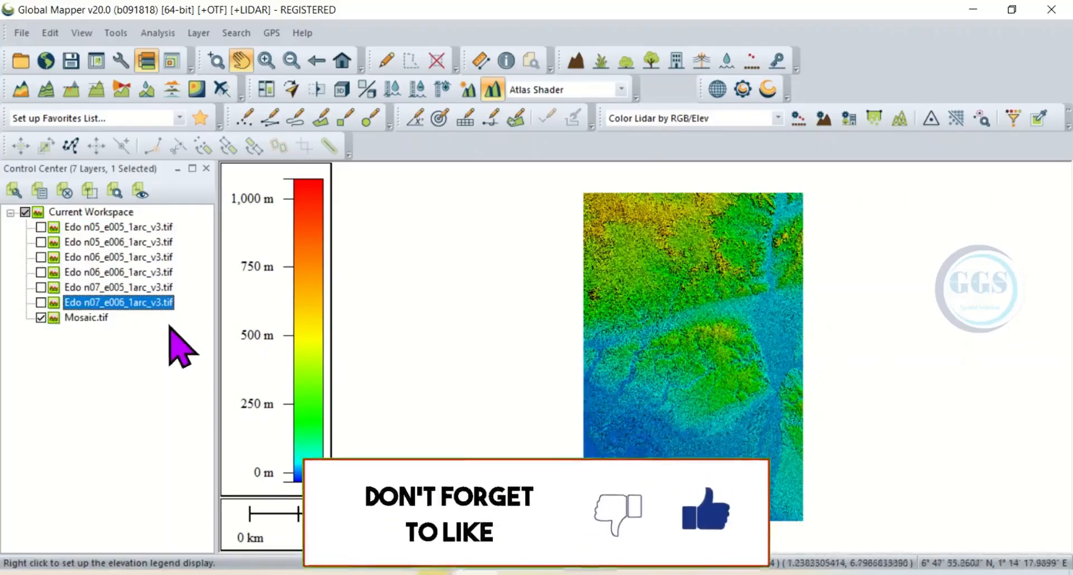
# Step: Select the Mosaic.tif layer and switch its visibility off and on to check its coverage
pyautogui.click(75, 318)
pyautogui.click(40, 318)
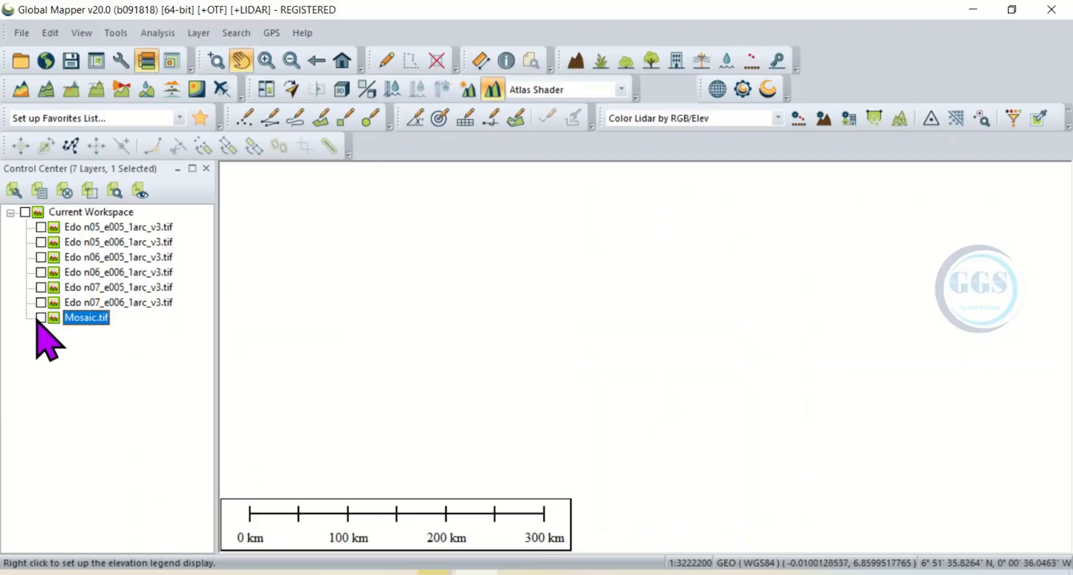
pyautogui.click(40, 318)
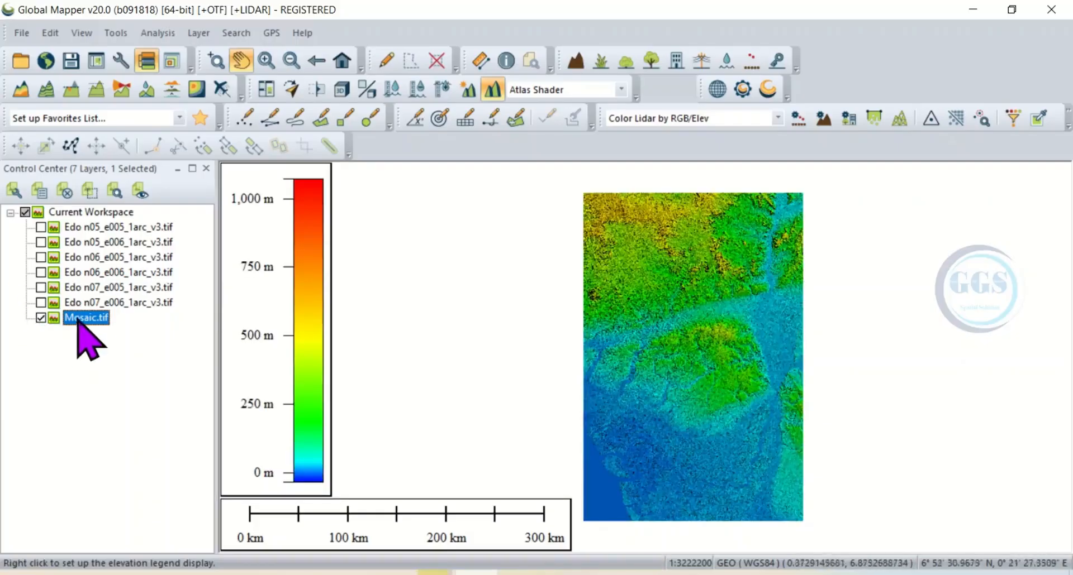
pyautogui.click(40, 318)
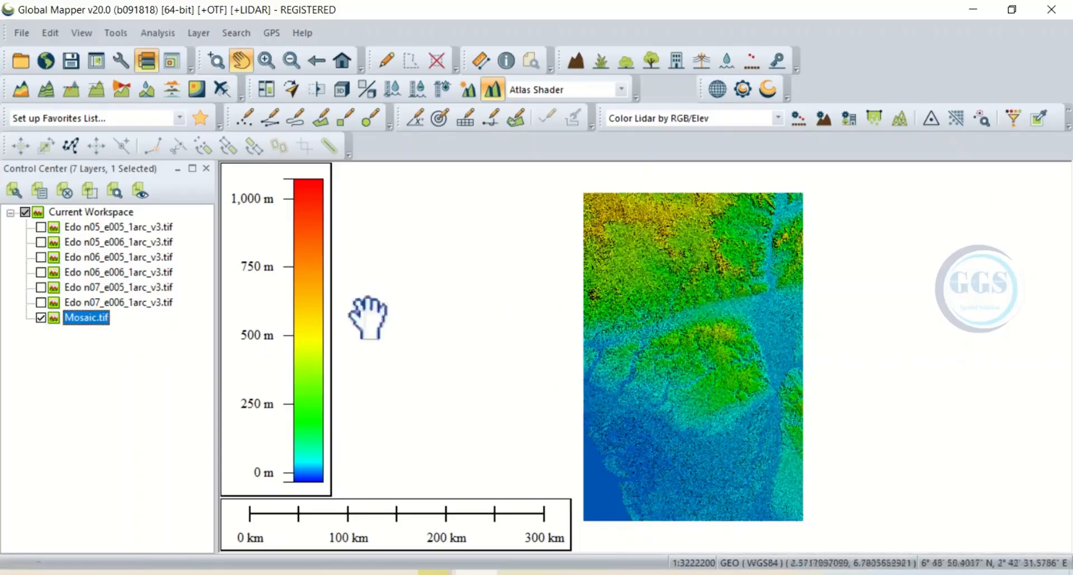
# Step: Hide Mosaic.tif and show all six original Edo tiles for comparison
pyautogui.click(41, 317)
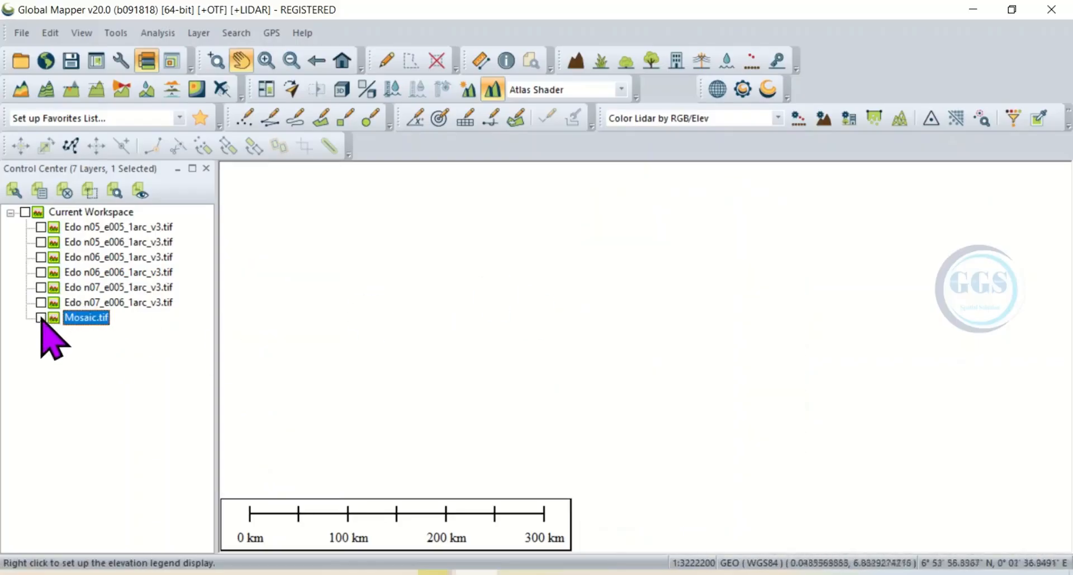
pyautogui.click(40, 302)
pyautogui.click(41, 287)
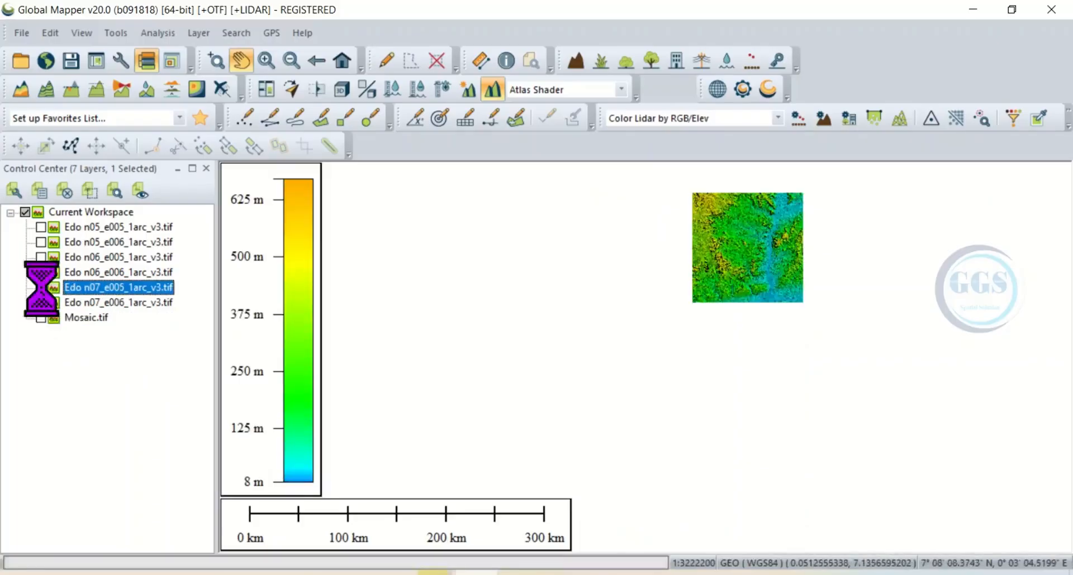
pyautogui.click(40, 242)
pyautogui.click(41, 227)
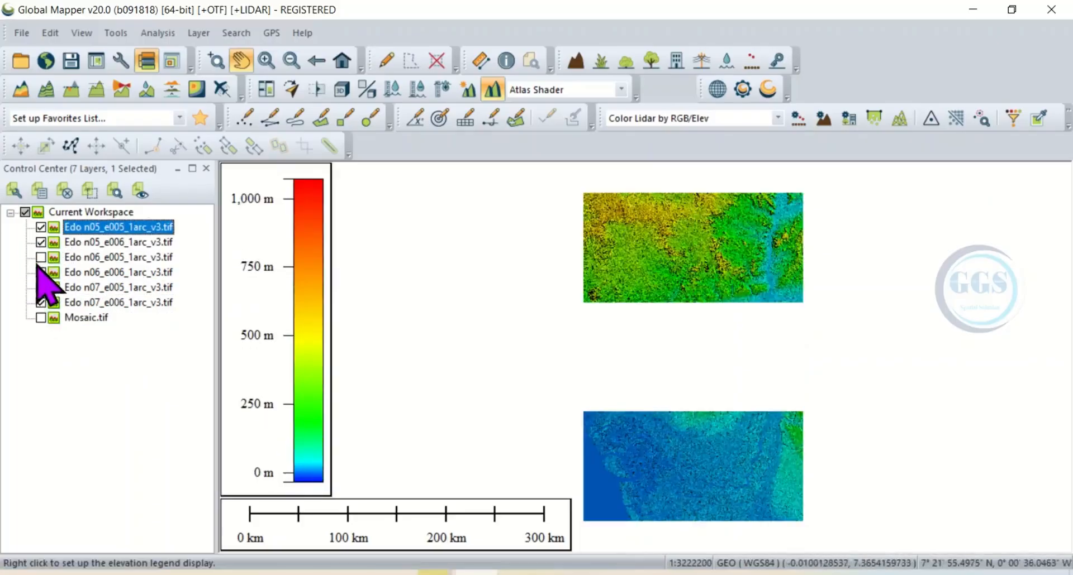
pyautogui.click(40, 257)
pyautogui.click(41, 272)
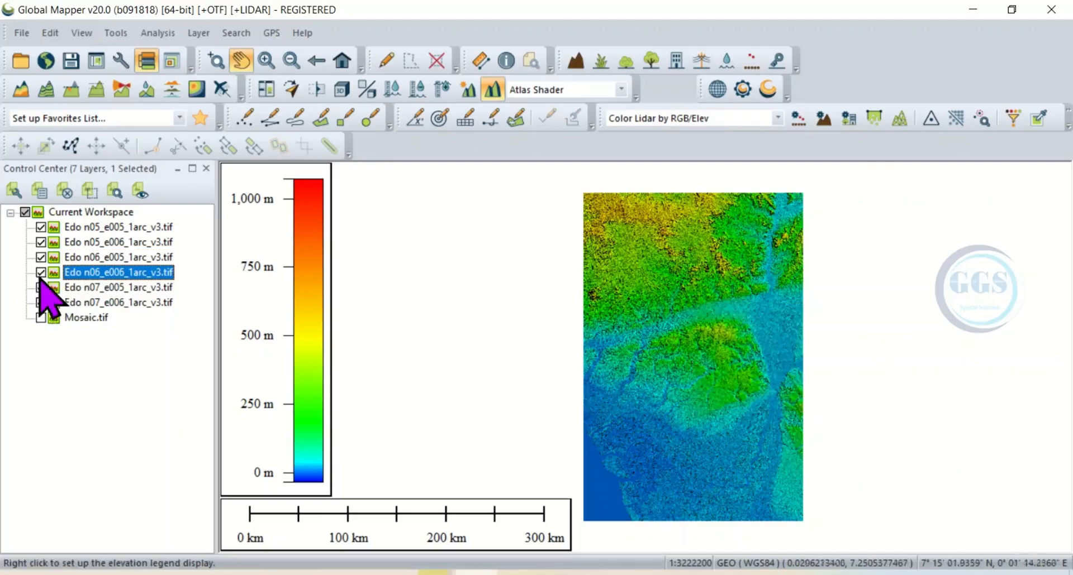
# Step: Hide the six original Edo tiles one by one and display Mosaic.tif in their place
pyautogui.click(41, 227)
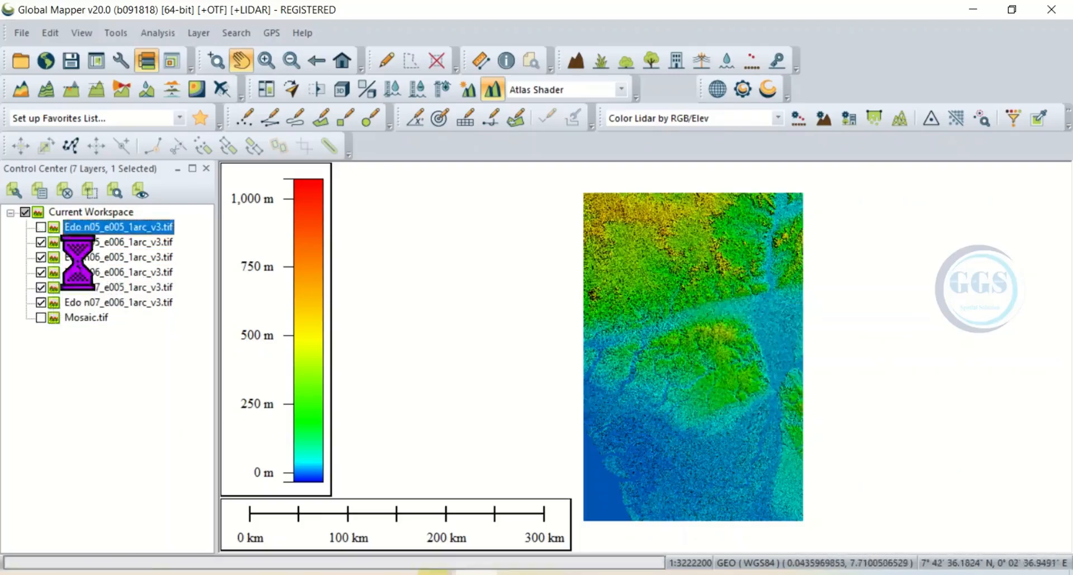
pyautogui.click(40, 242)
pyautogui.click(41, 257)
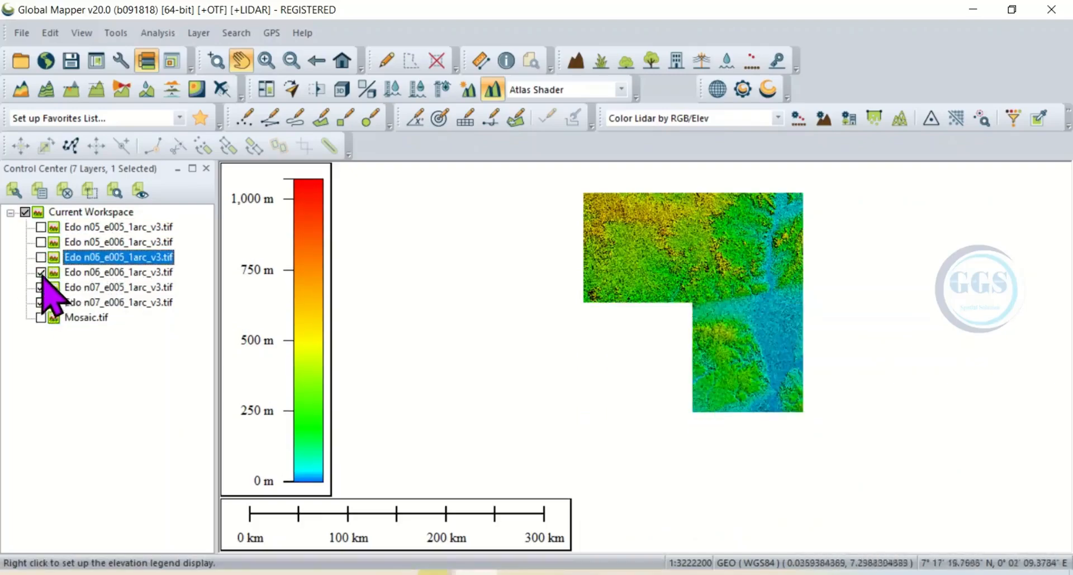
pyautogui.click(41, 272)
pyautogui.click(41, 287)
pyautogui.click(41, 302)
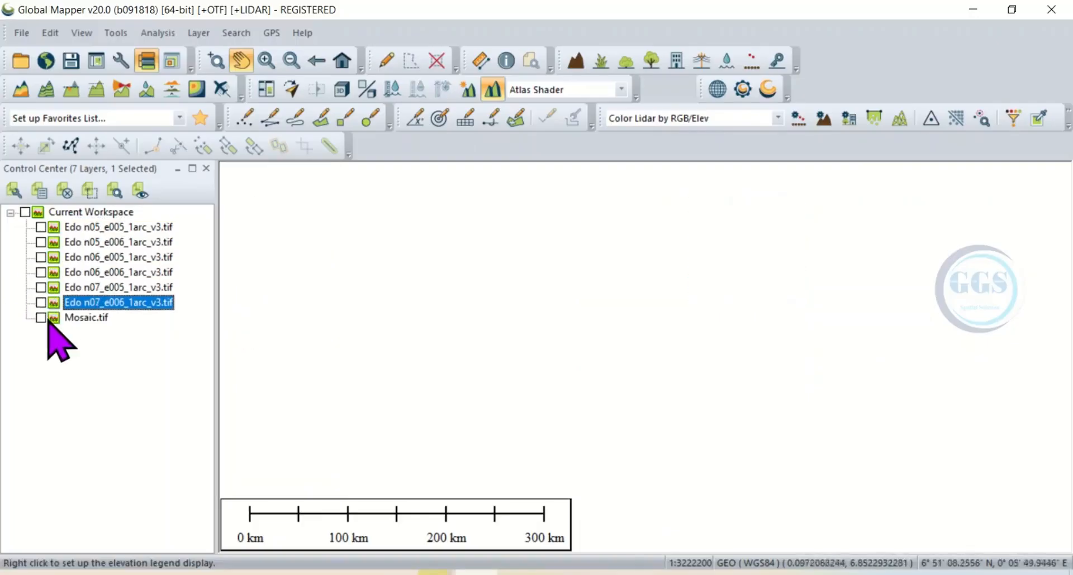
pyautogui.click(41, 317)
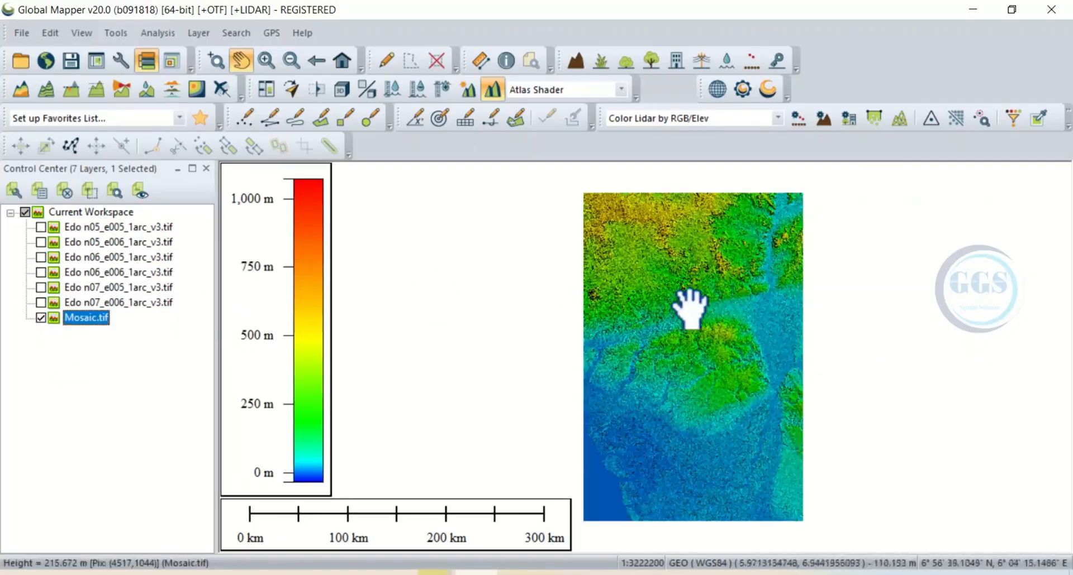